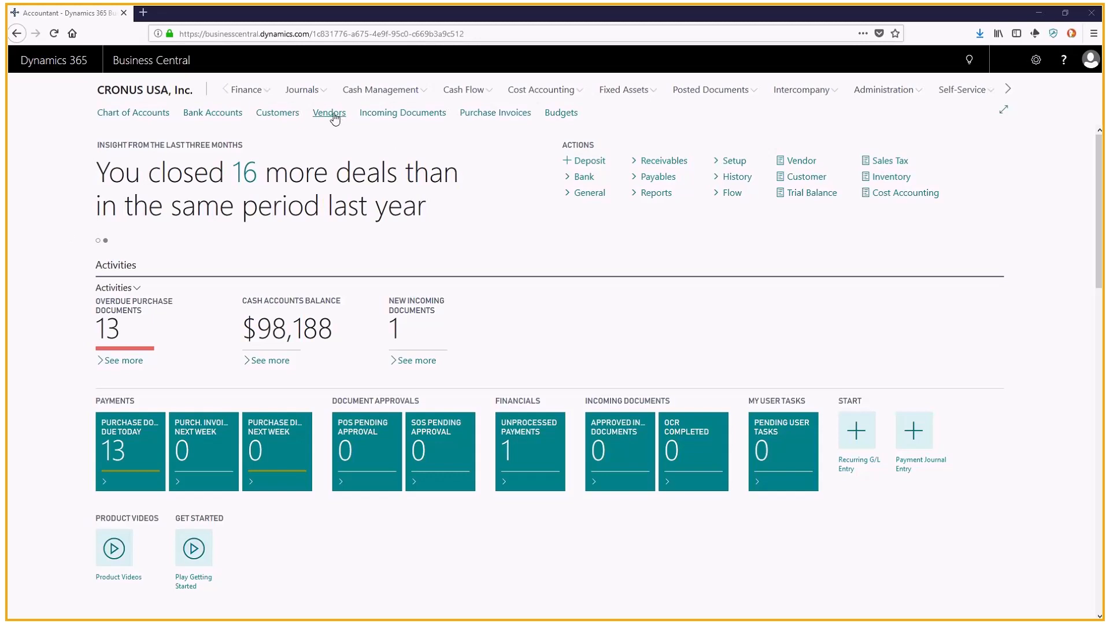
# - Open the recurring purchase lines of the vendor First Up Consultants
pyautogui.click(334, 117)
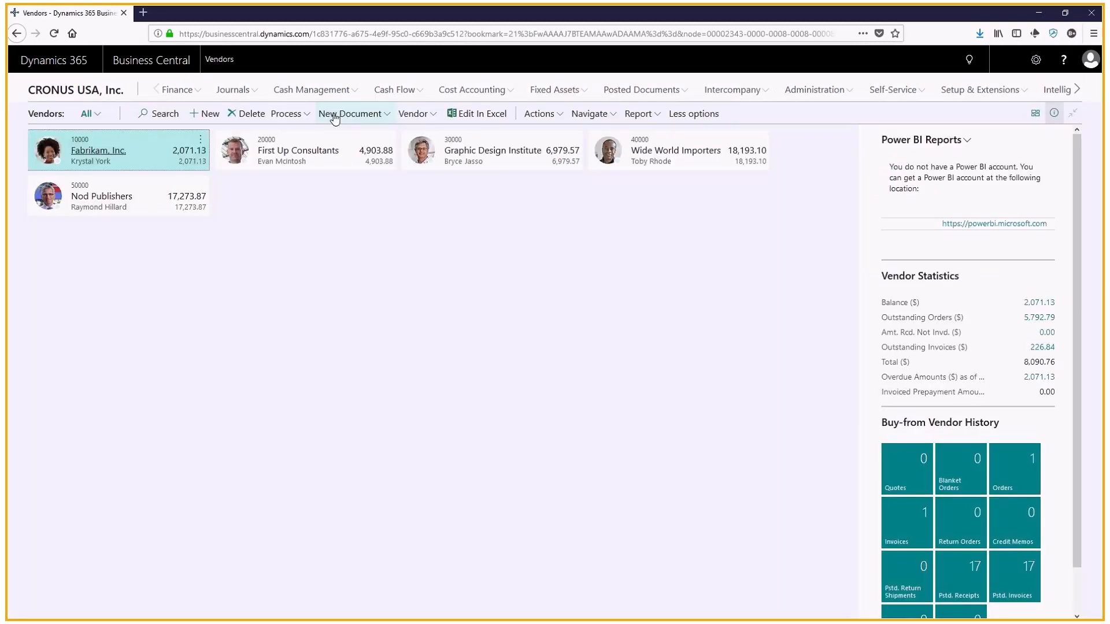
pyautogui.click(284, 154)
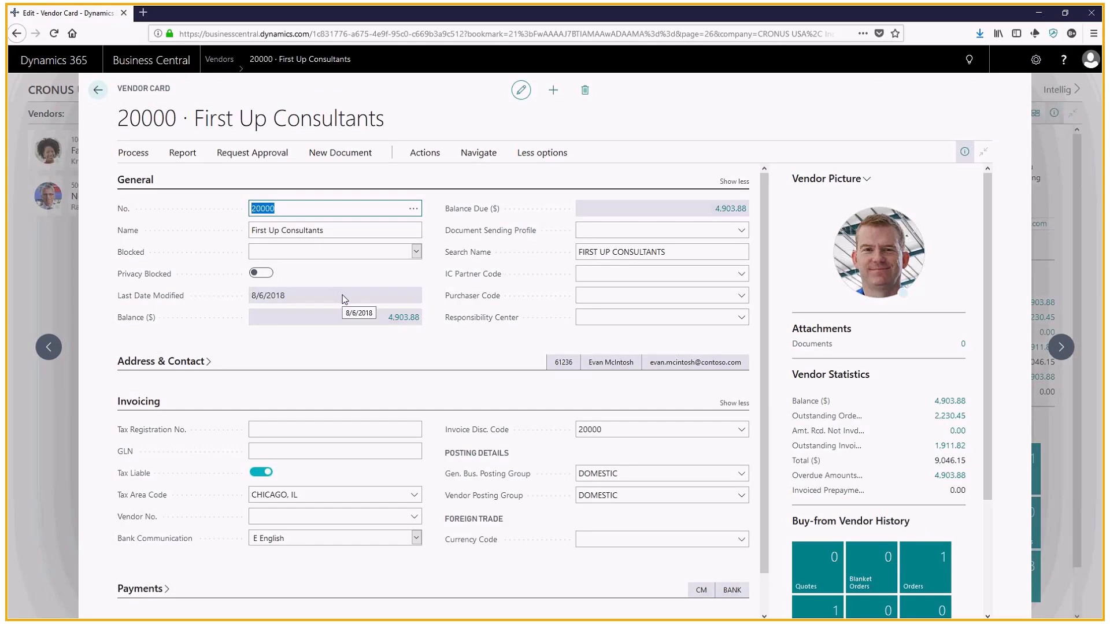
pyautogui.click(479, 153)
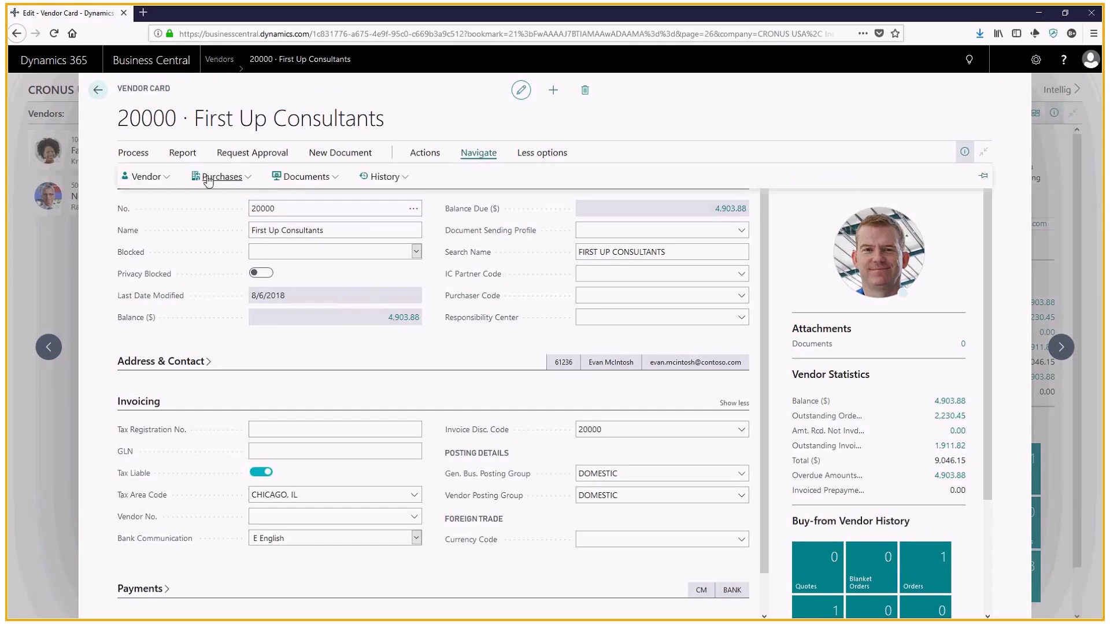
pyautogui.click(209, 178)
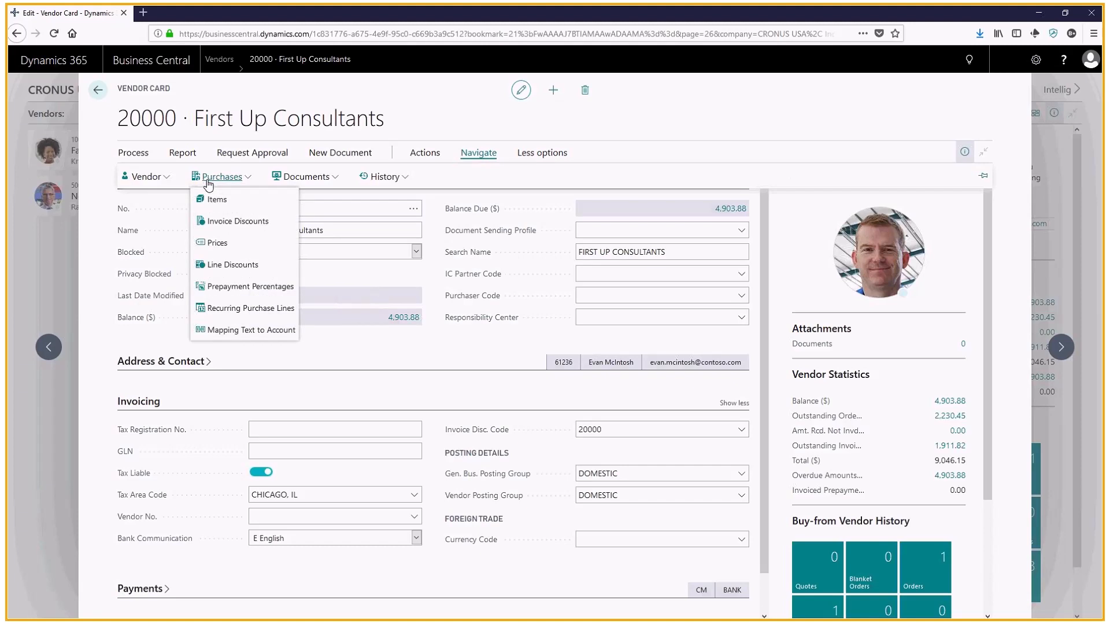
pyautogui.click(244, 309)
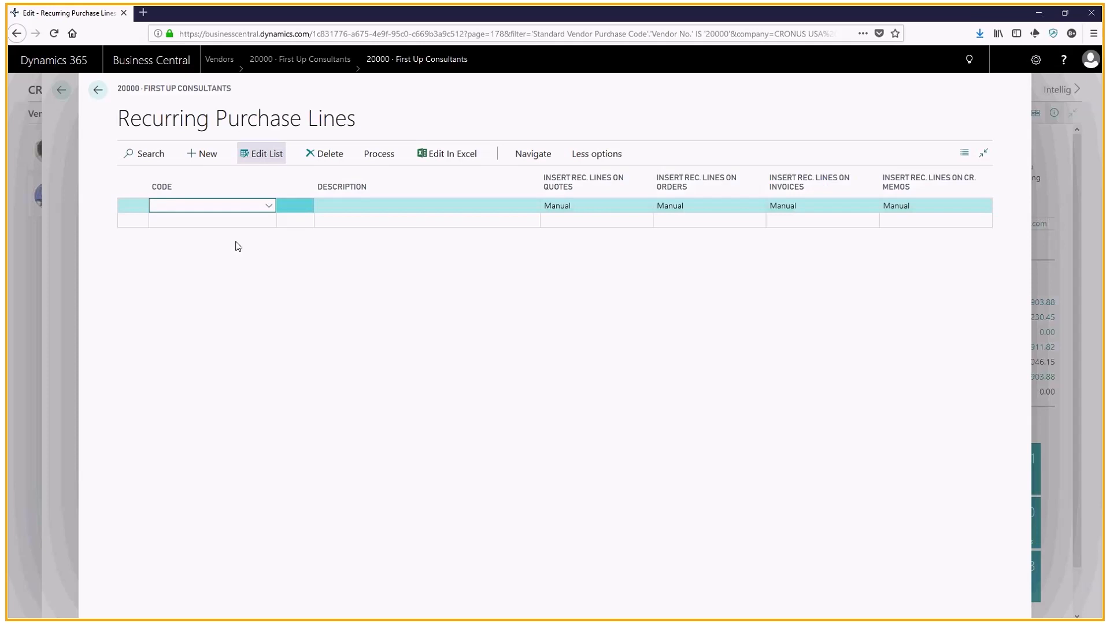
# - Start a new standard purchase code 20000B for the recurring line, with the description First Up Consultants
pyautogui.click(269, 207)
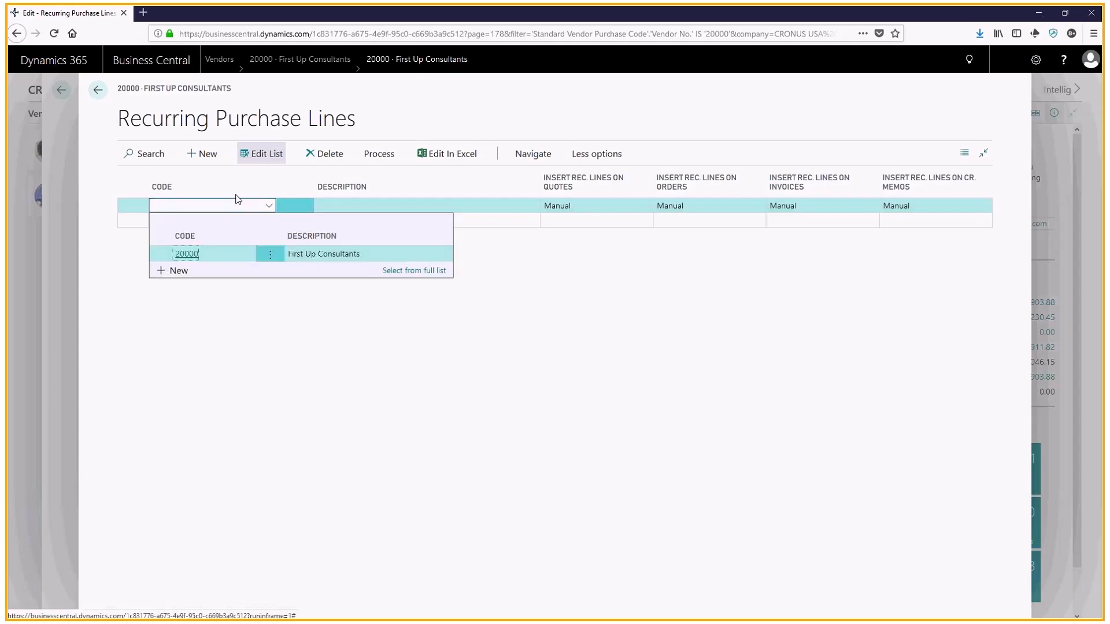
pyautogui.click(186, 255)
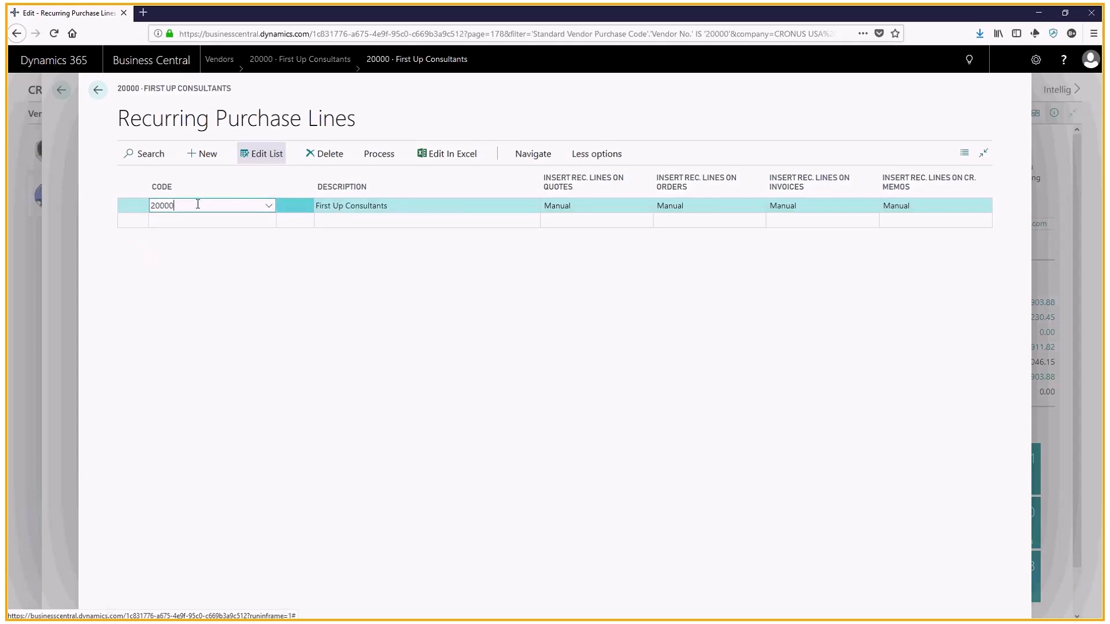
pyautogui.click(269, 206)
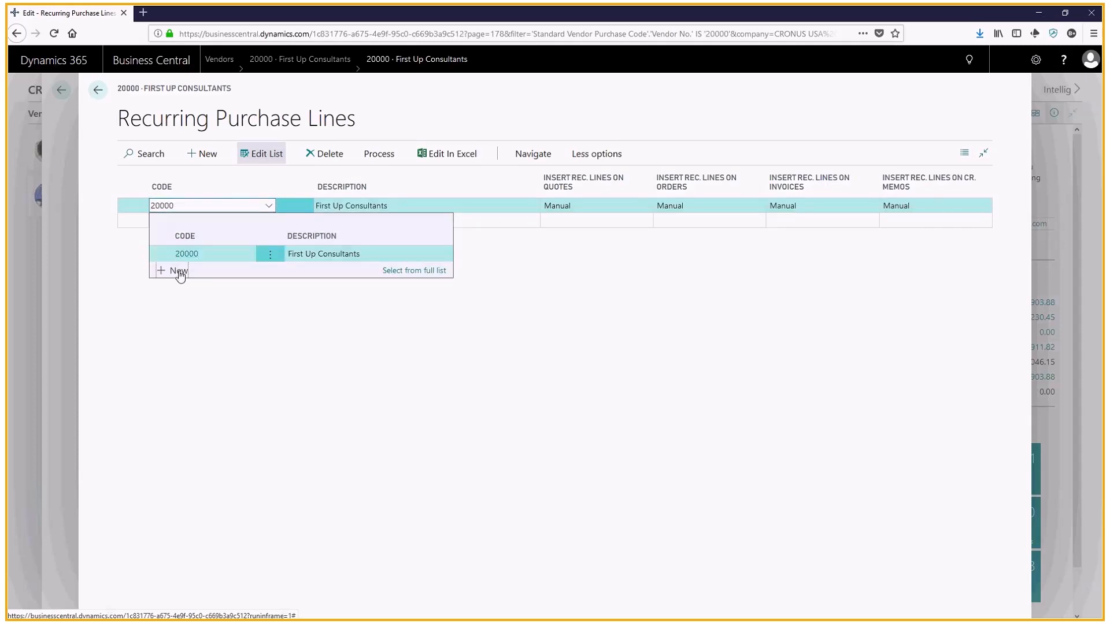
pyautogui.click(178, 277)
pyautogui.write('20001')
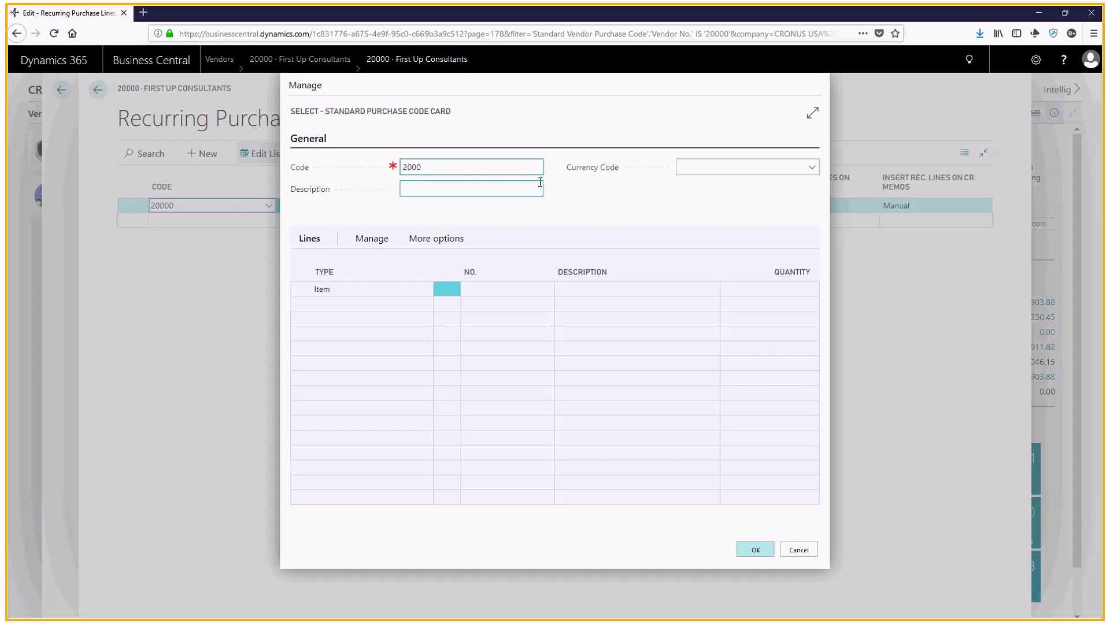
pyautogui.write('0B')
pyautogui.click(429, 186)
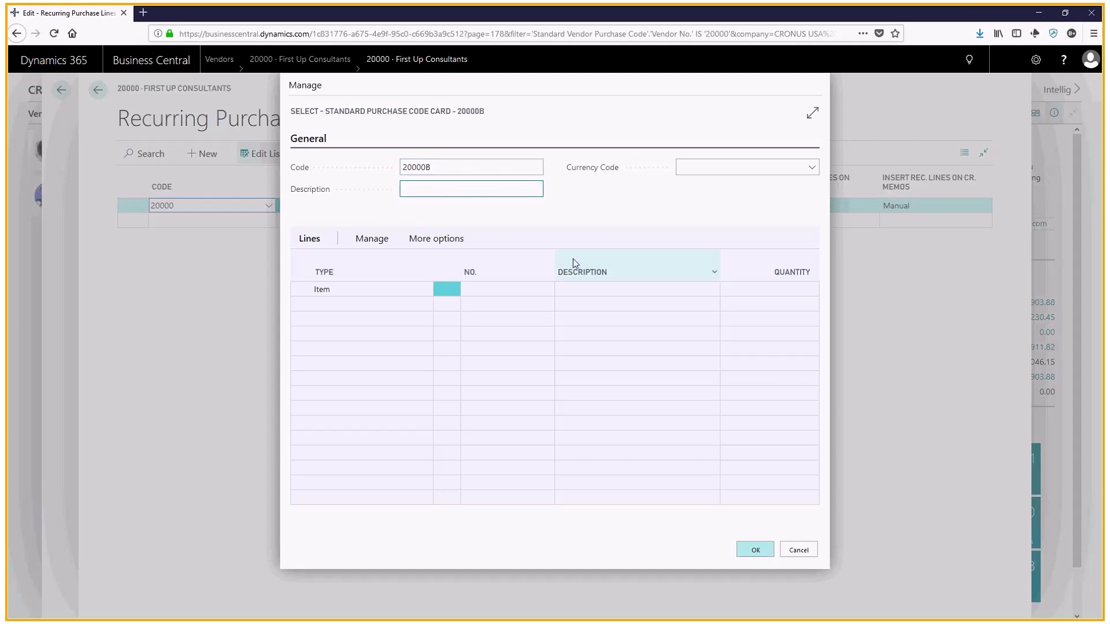
pyautogui.write('Fir')
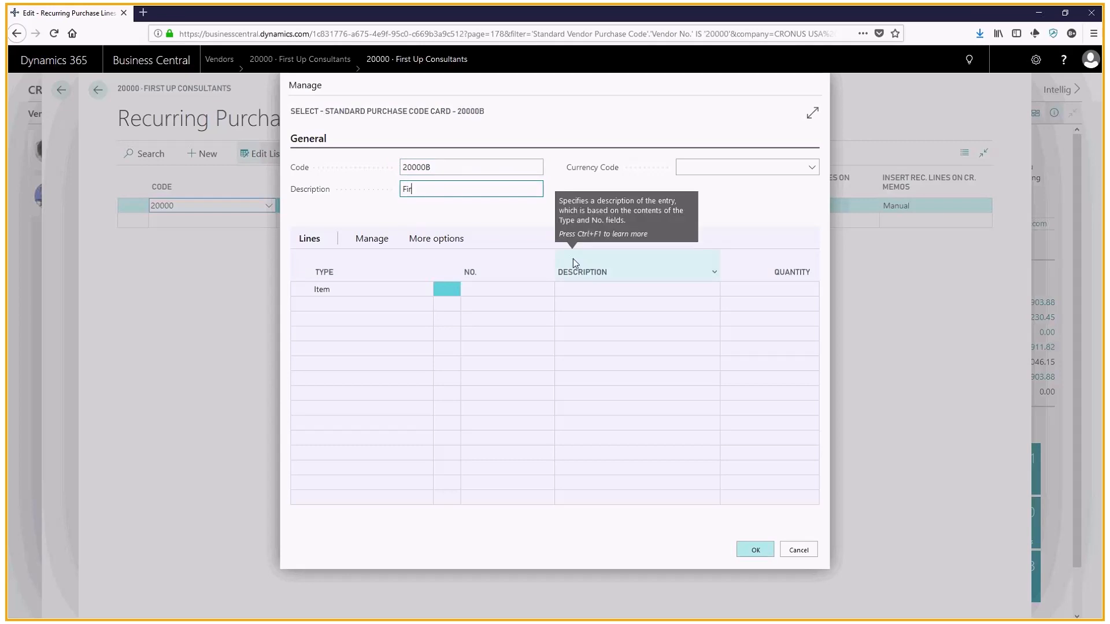
pyautogui.write('st Up Consultants')
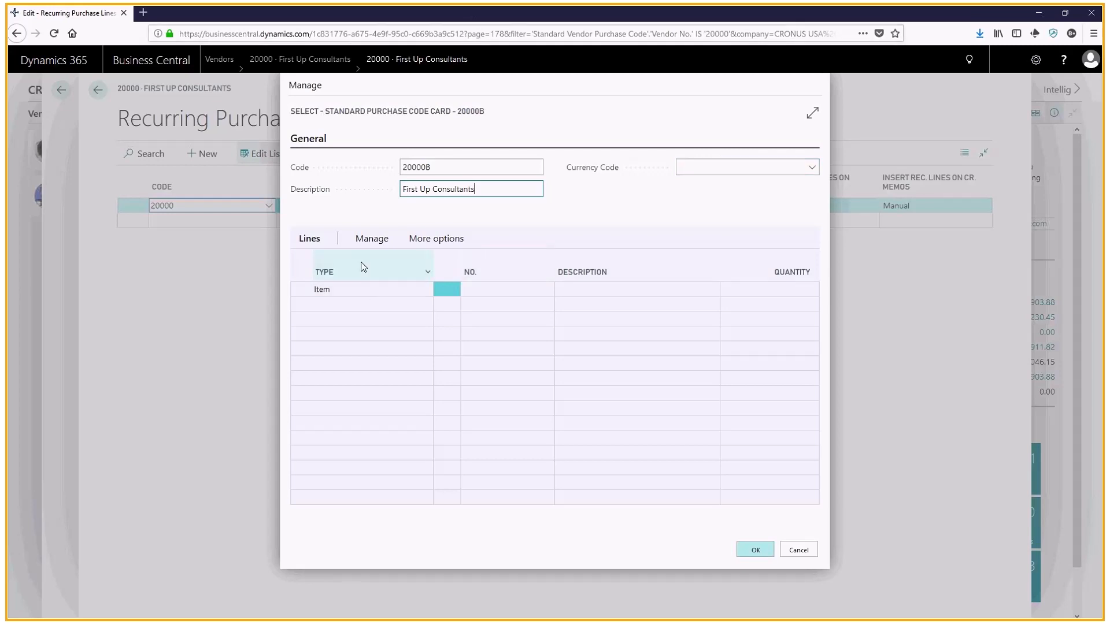
# - Set the first line of the purchase code to type G/L Account with account 61500
pyautogui.click(354, 290)
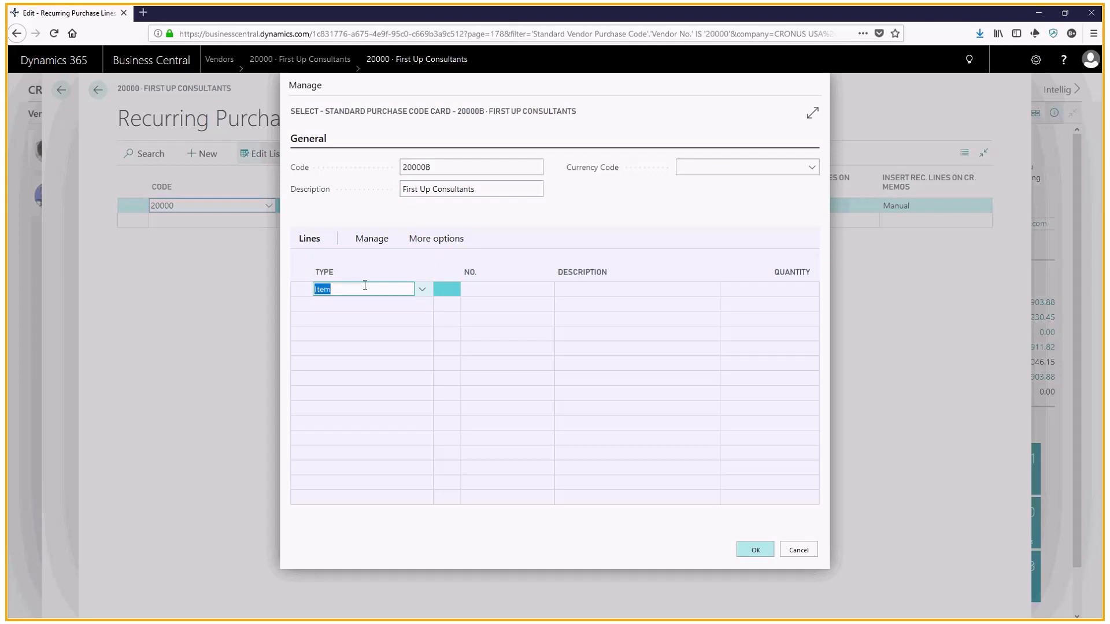
pyautogui.click(423, 293)
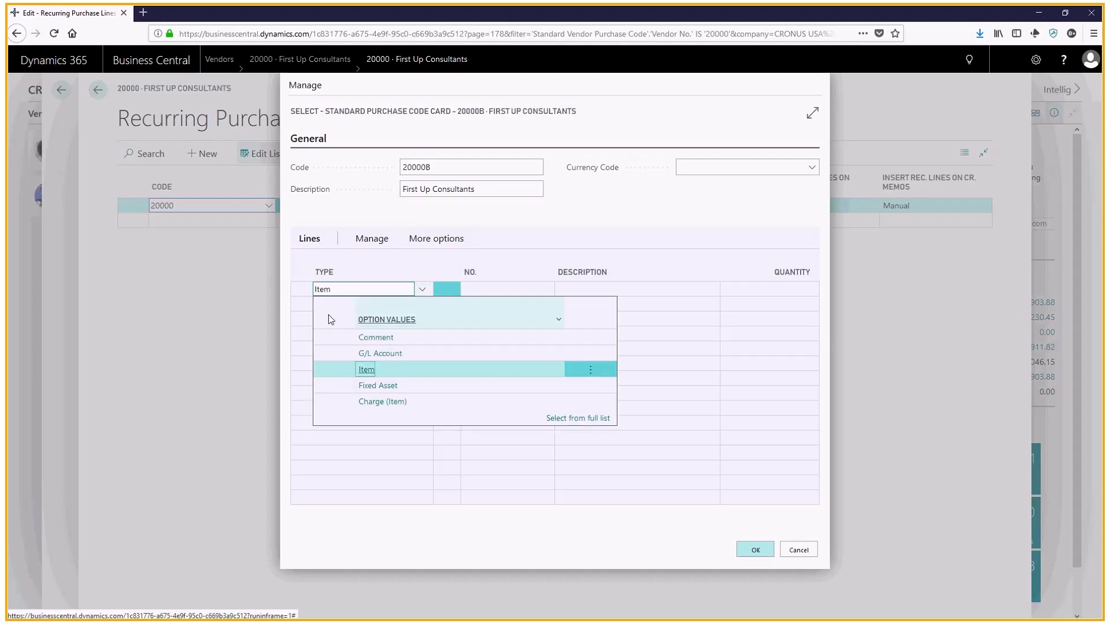
pyautogui.click(388, 354)
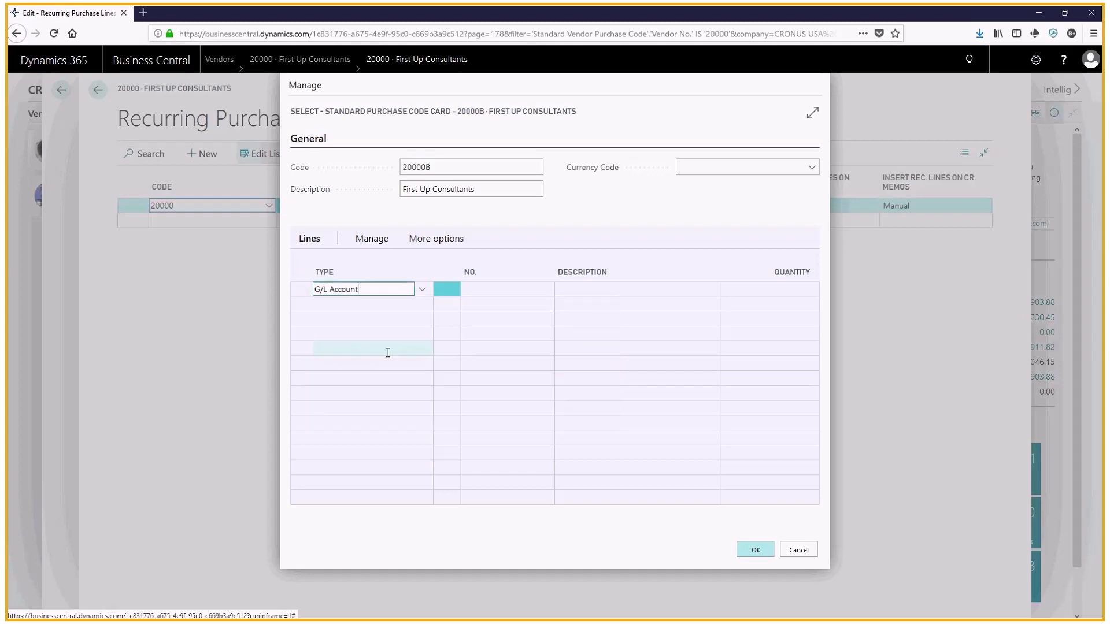
pyautogui.click(494, 289)
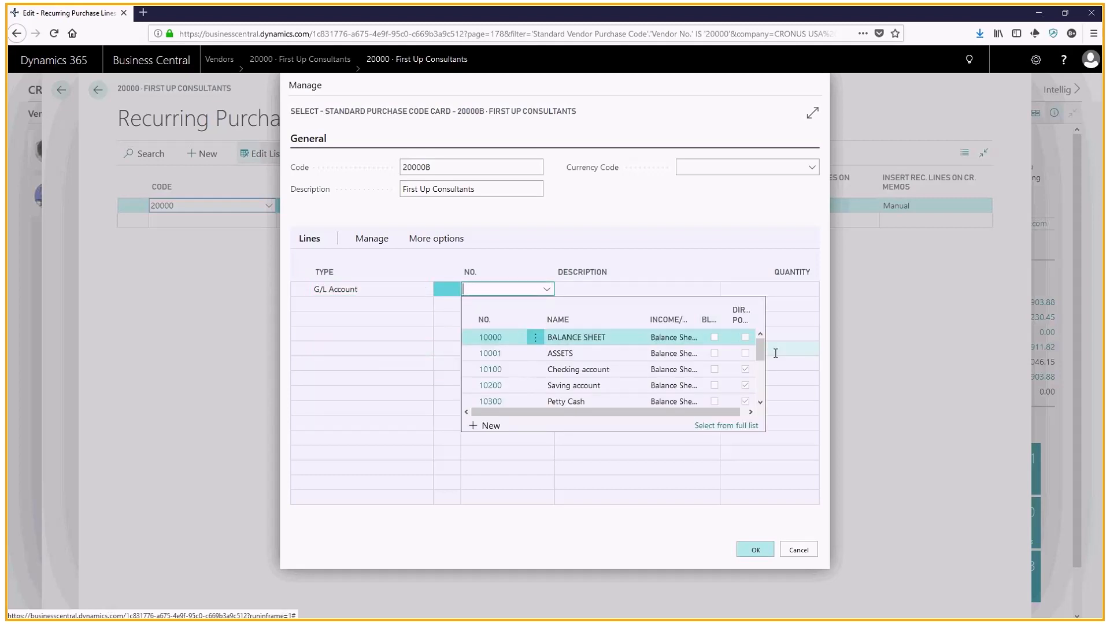
pyautogui.write('61500')
pyautogui.click(497, 338)
# - Describe the G/L account line as Business Consulting with quantity 1 and save the purchase code
pyautogui.click(667, 294)
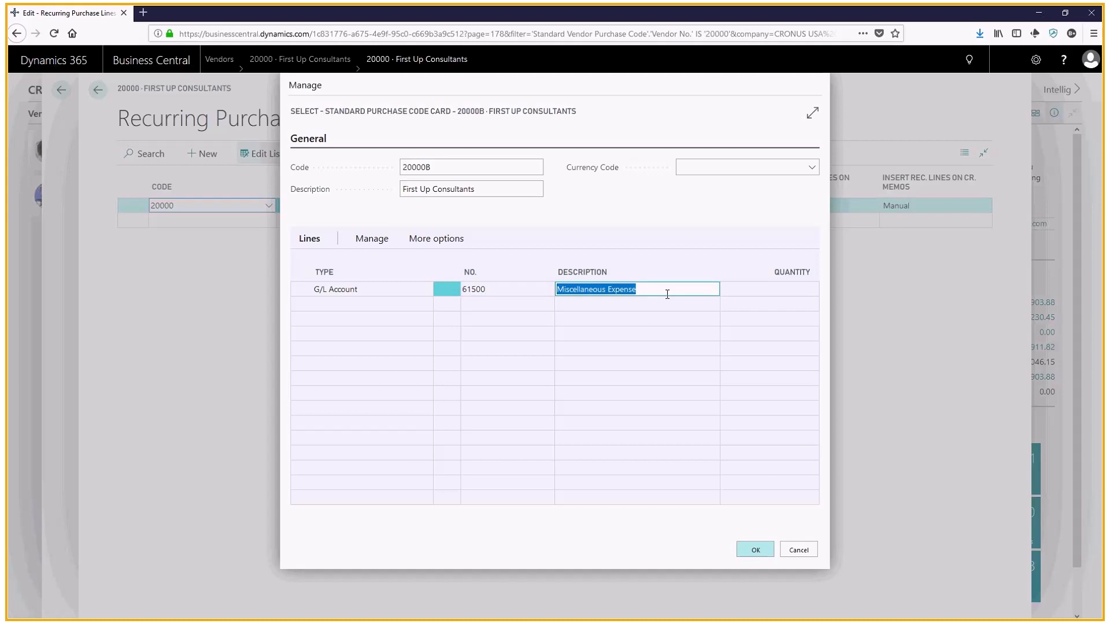
pyautogui.write('B')
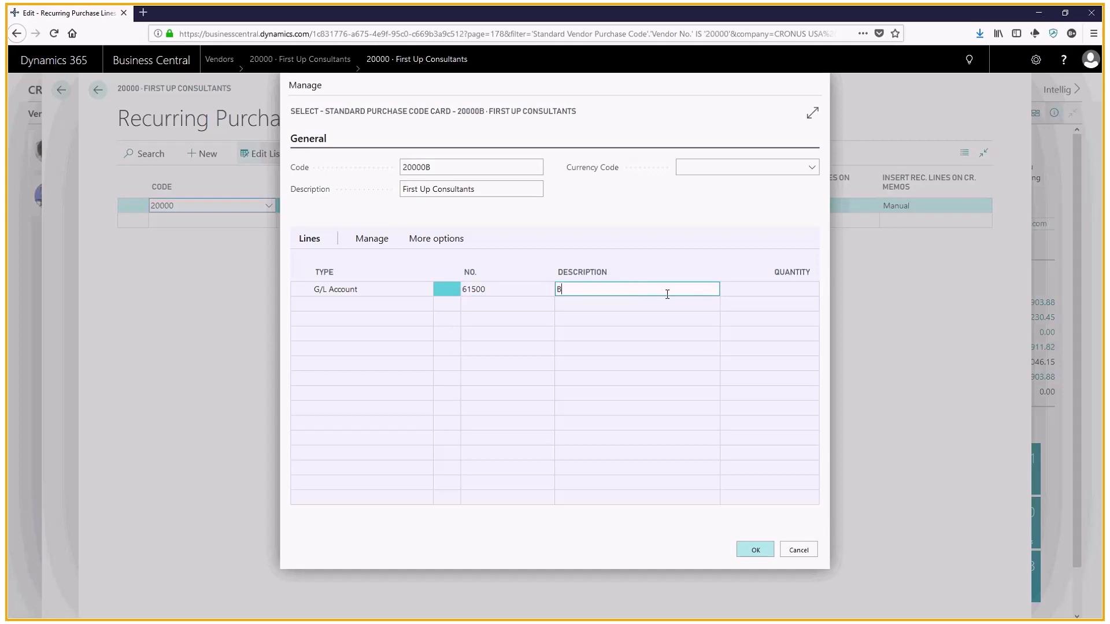
pyautogui.write('usiness Consulting')
pyautogui.press('Tab')
pyautogui.write('1')
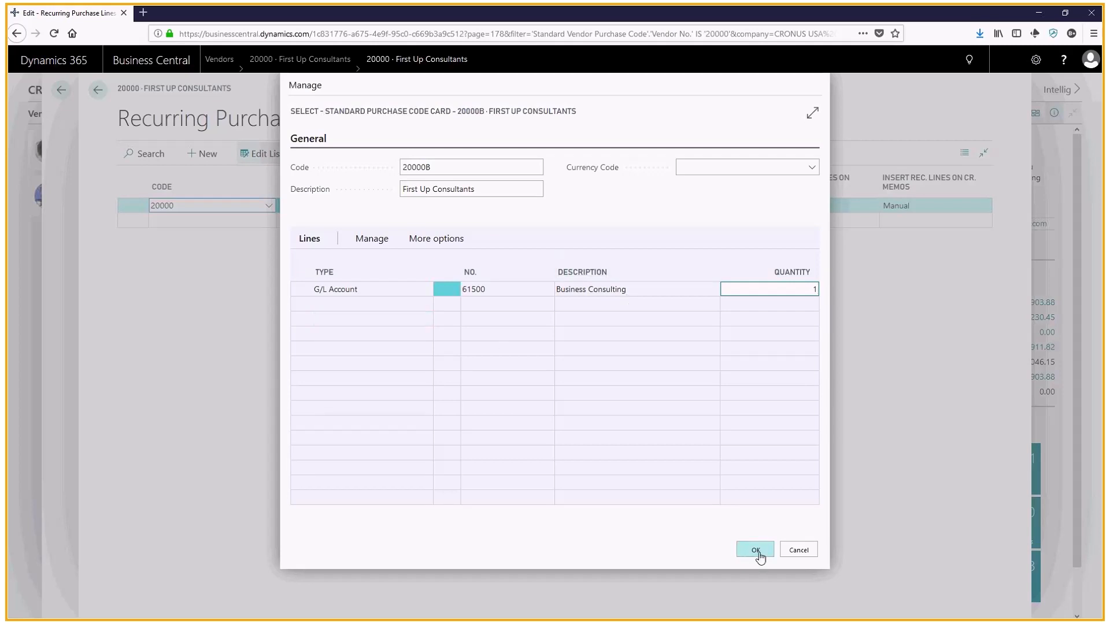
pyautogui.click(757, 552)
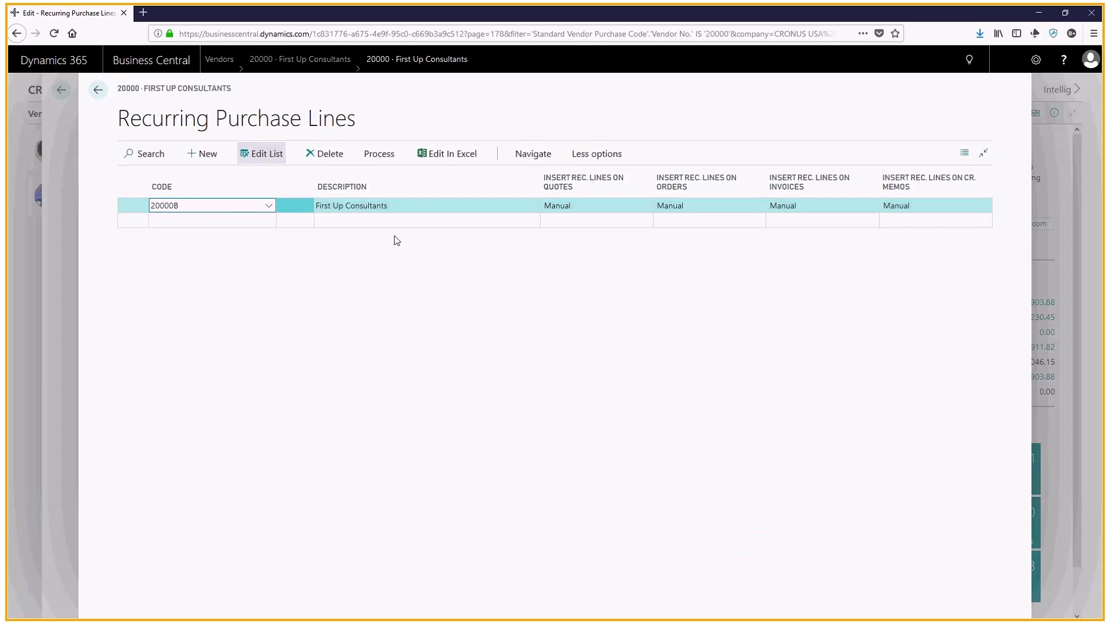
# - Set the insertion of recurring lines on quotes and orders to Always Ask for code 20000B
pyautogui.click(372, 206)
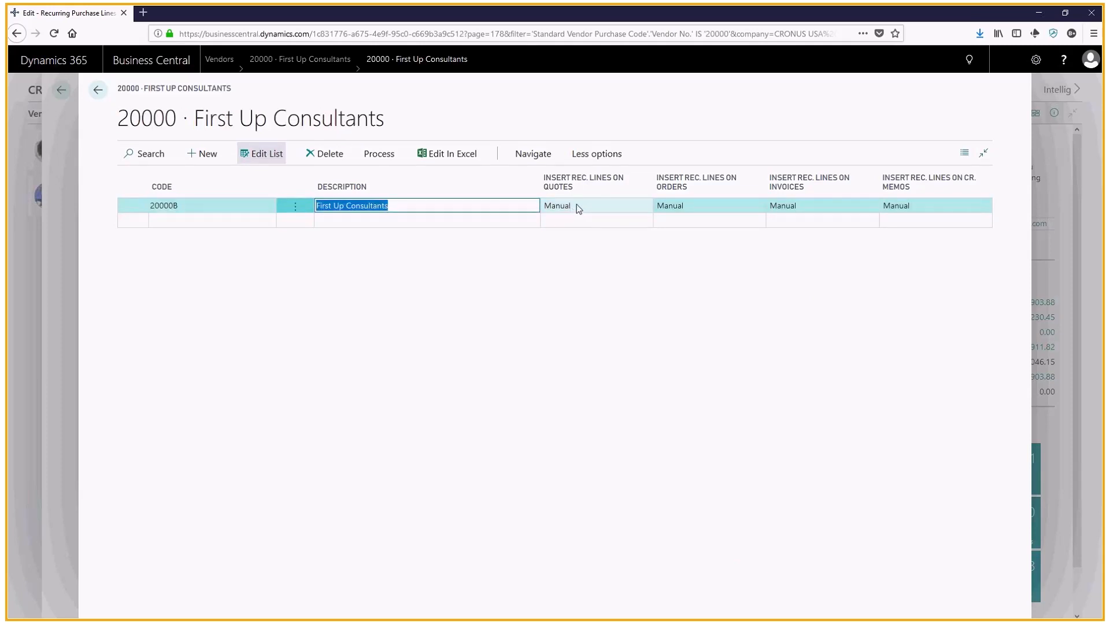
pyautogui.moveTo(549, 182)
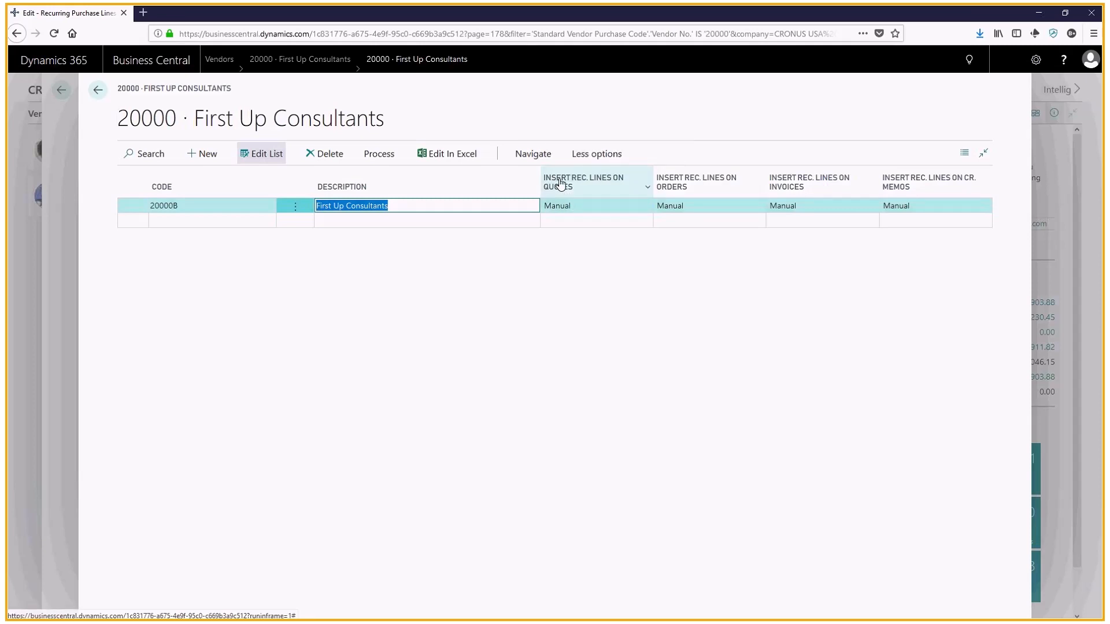
pyautogui.click(578, 208)
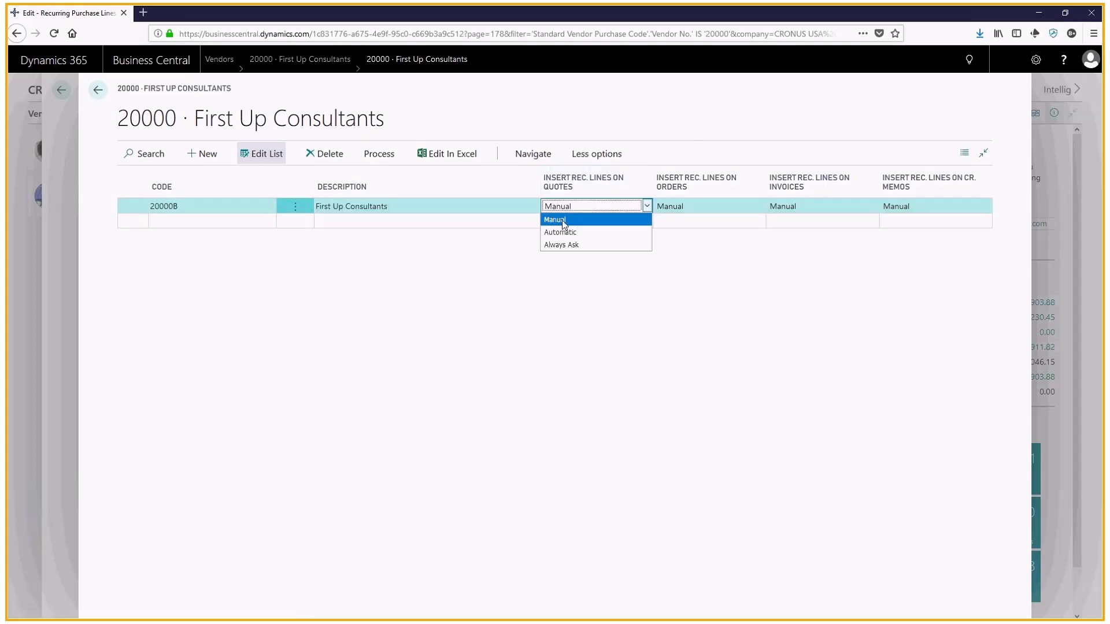
pyautogui.click(561, 246)
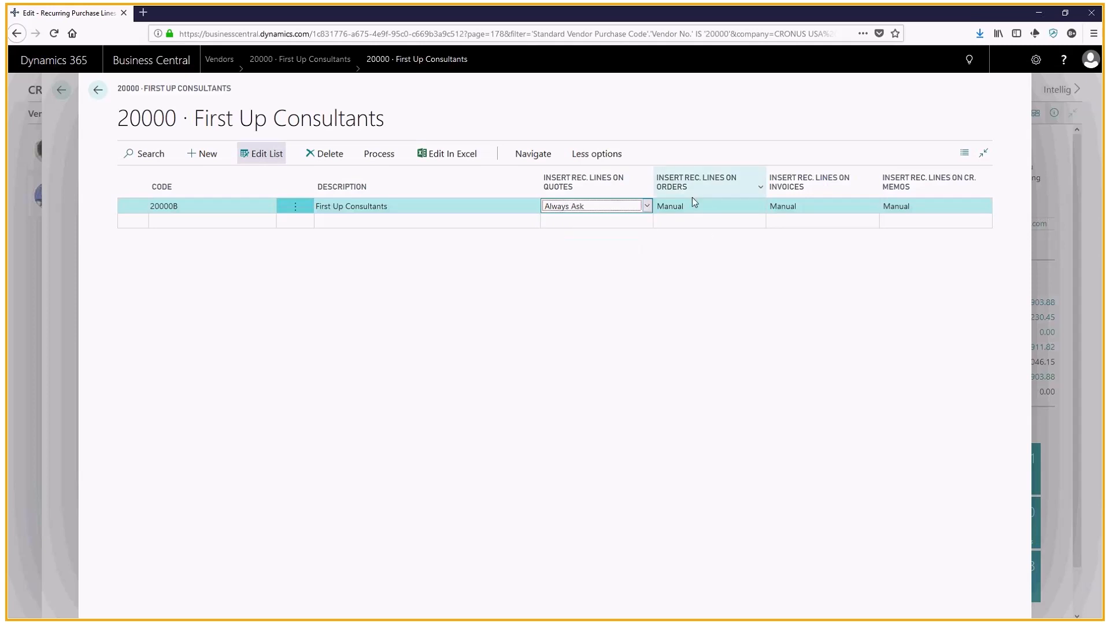
pyautogui.click(673, 181)
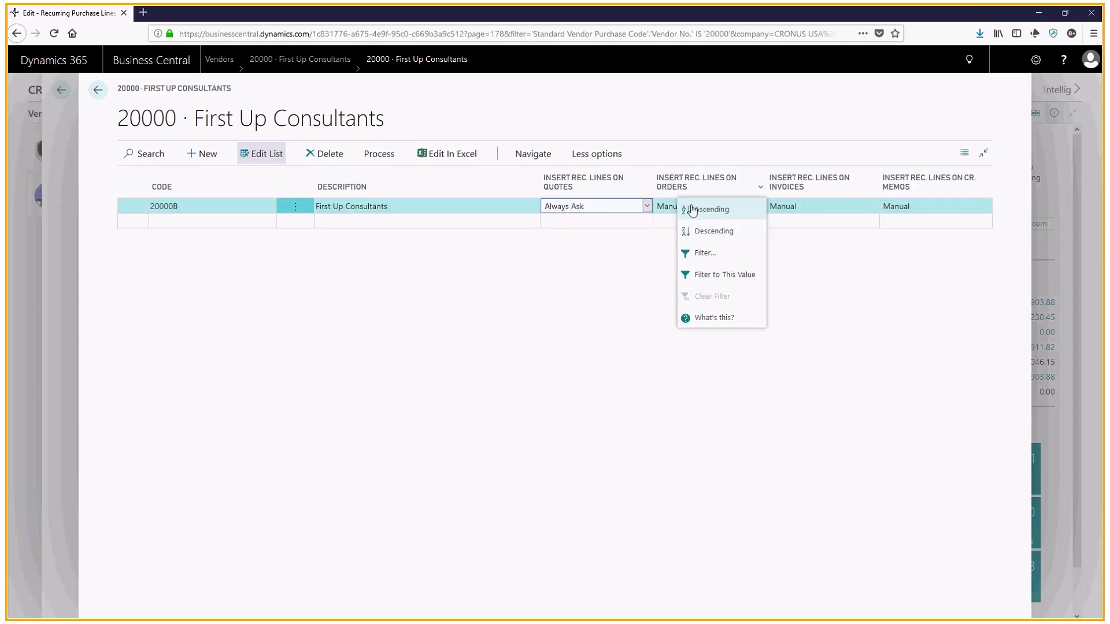
pyautogui.click(690, 206)
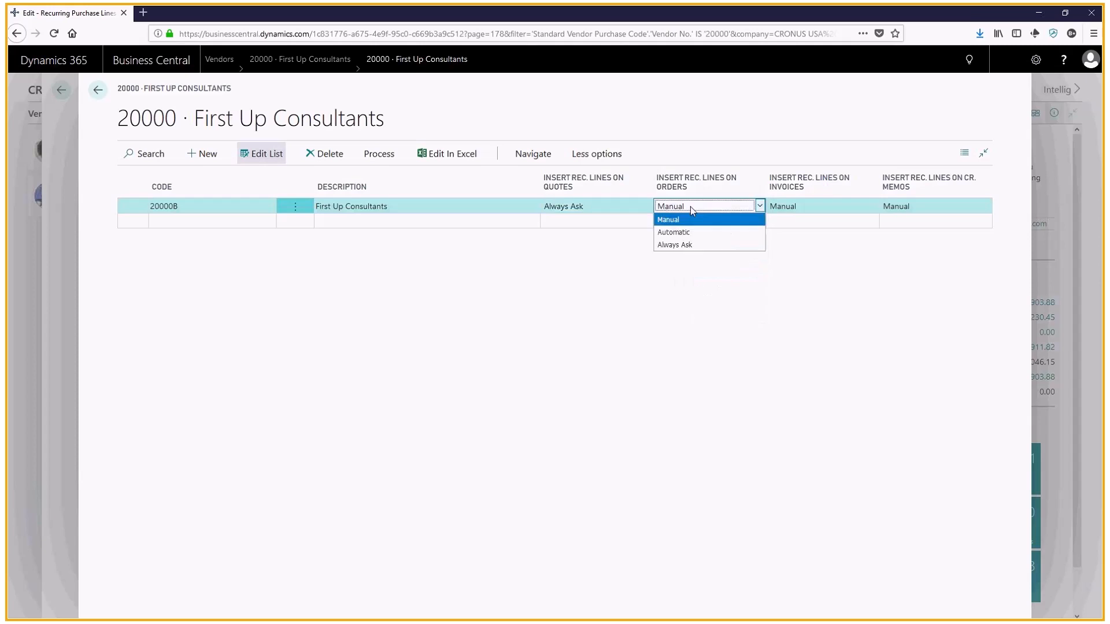
pyautogui.click(680, 245)
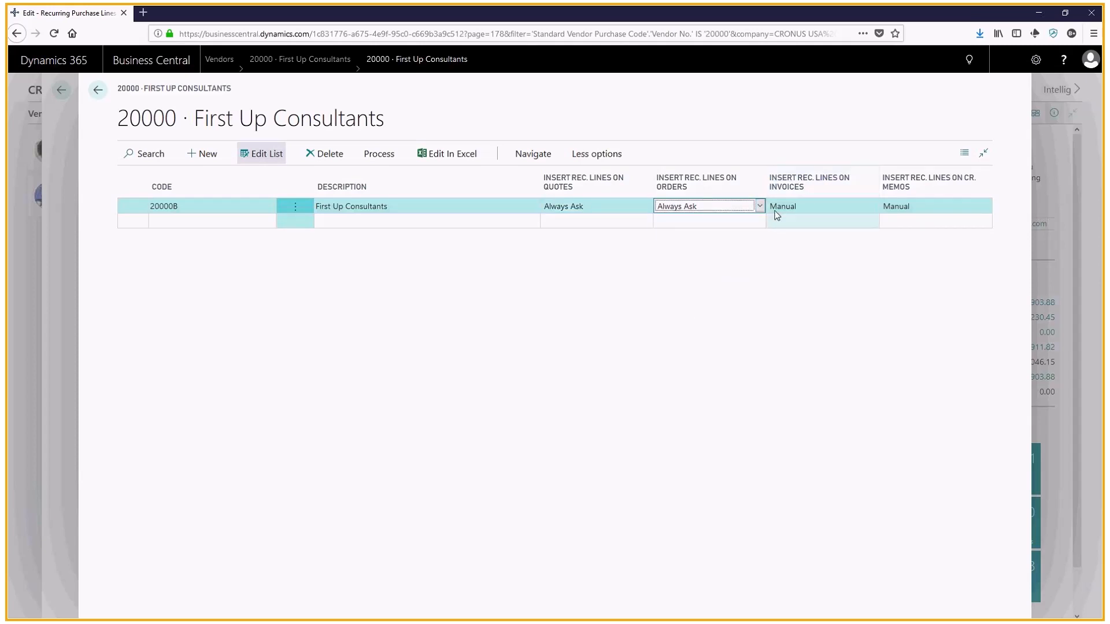
# - Set the insertion of recurring lines on invoices and credit memos to Always Ask, and return to the vendor card
pyautogui.click(789, 207)
pyautogui.click(786, 245)
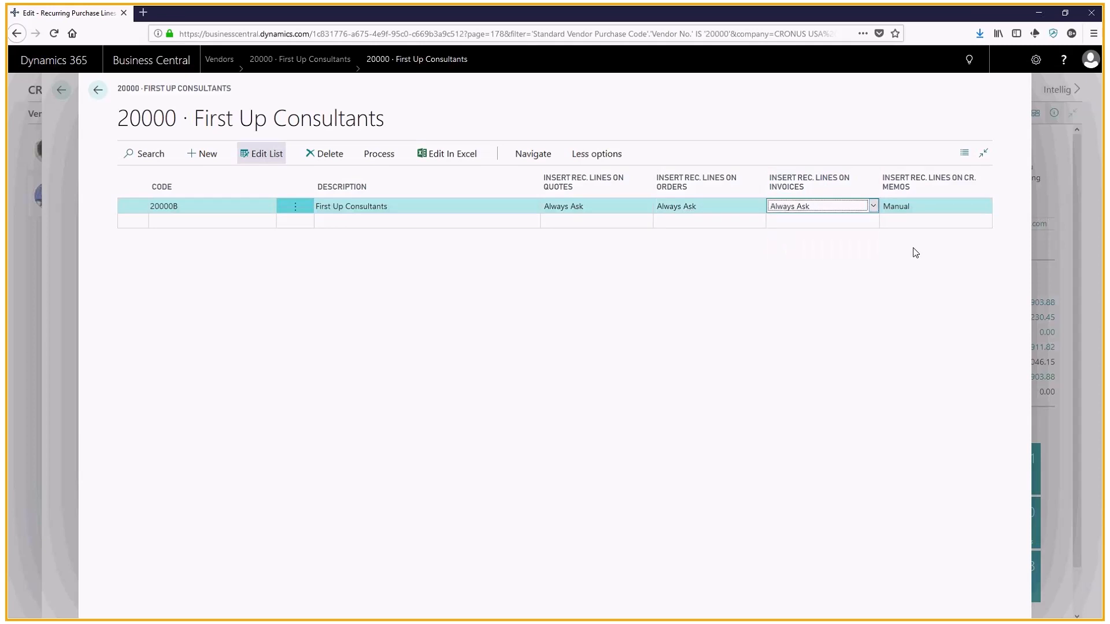
pyautogui.click(935, 207)
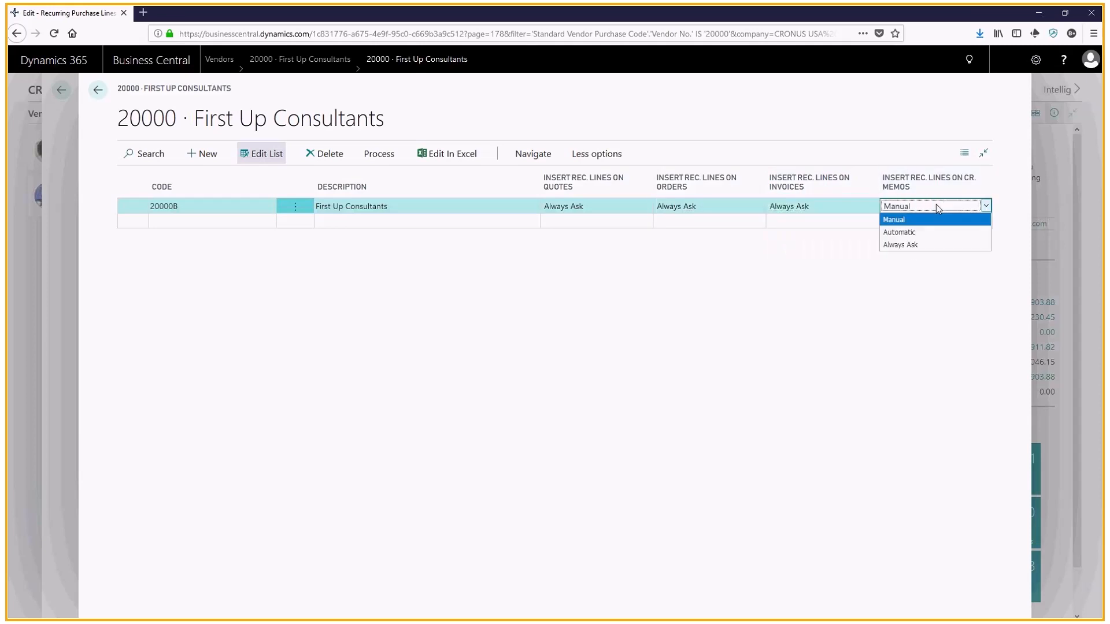
pyautogui.click(916, 253)
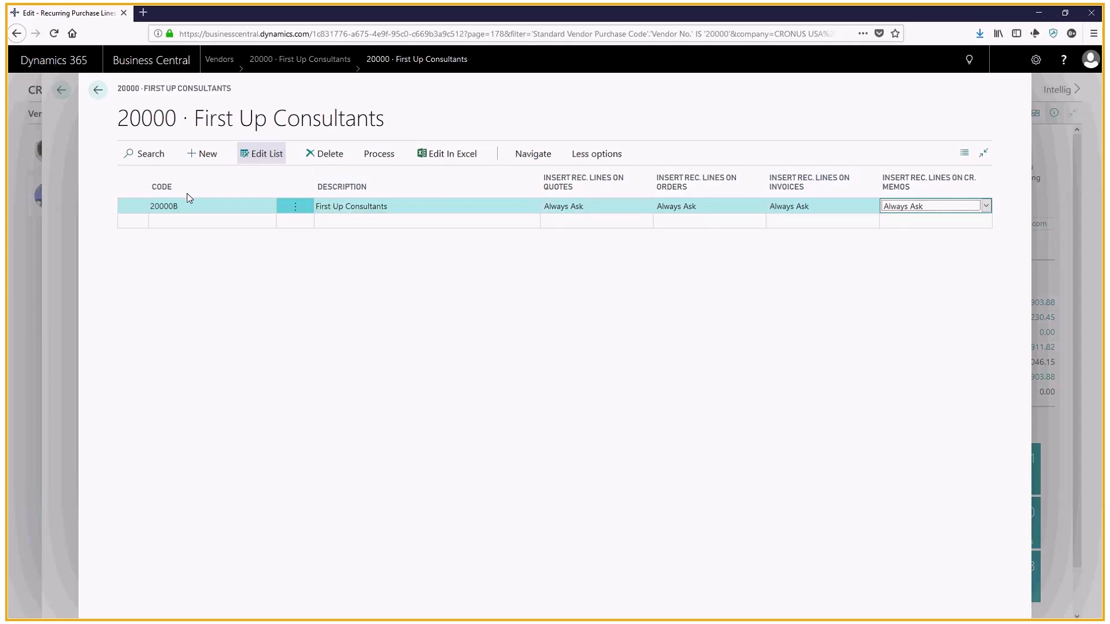
pyautogui.press('Escape')
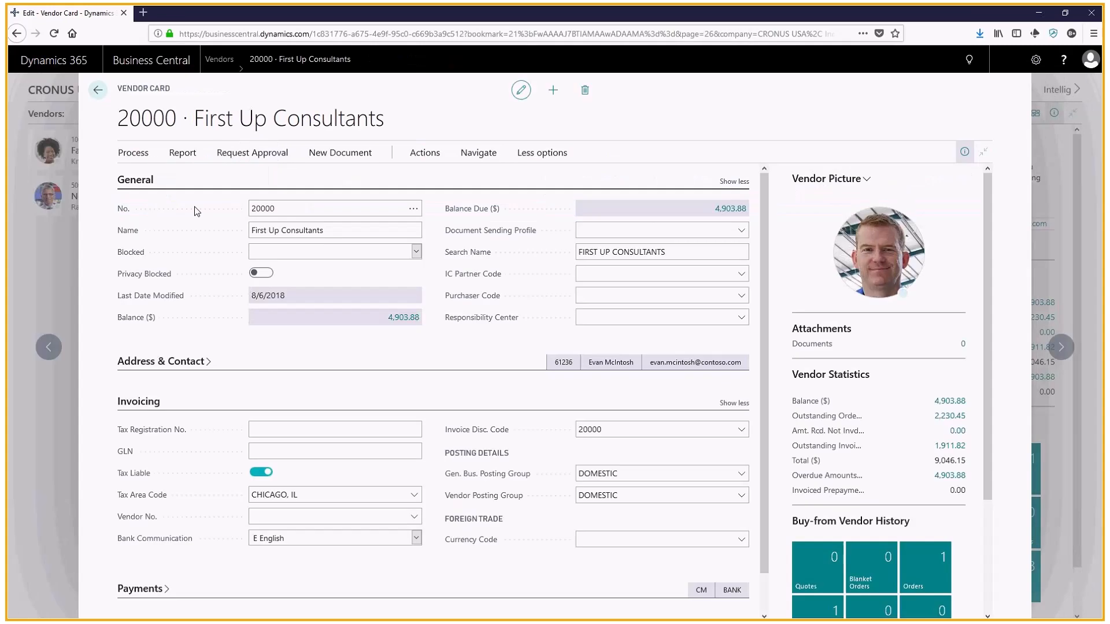
# - Create a new purchase invoice for First Up Consultants from the vendor card
pyautogui.click(324, 156)
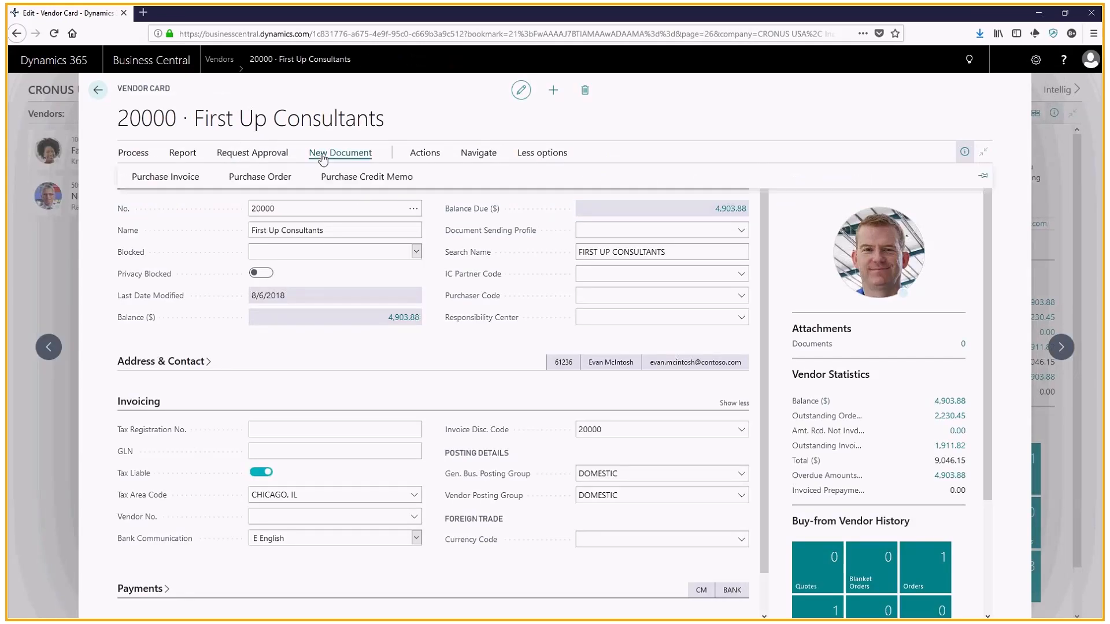
pyautogui.click(166, 177)
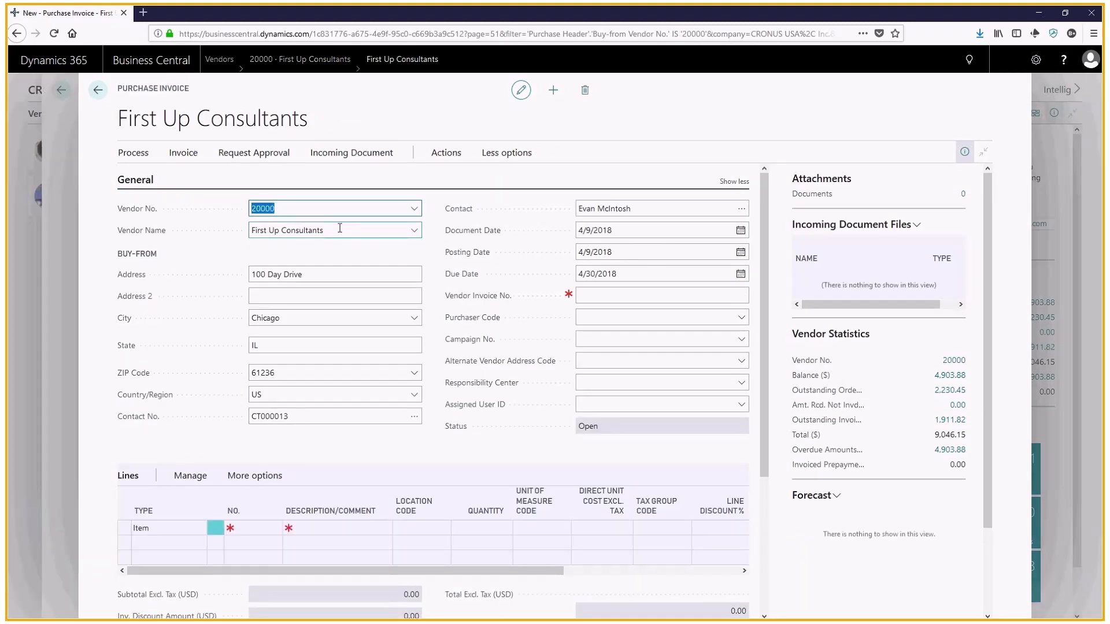
pyautogui.click(349, 230)
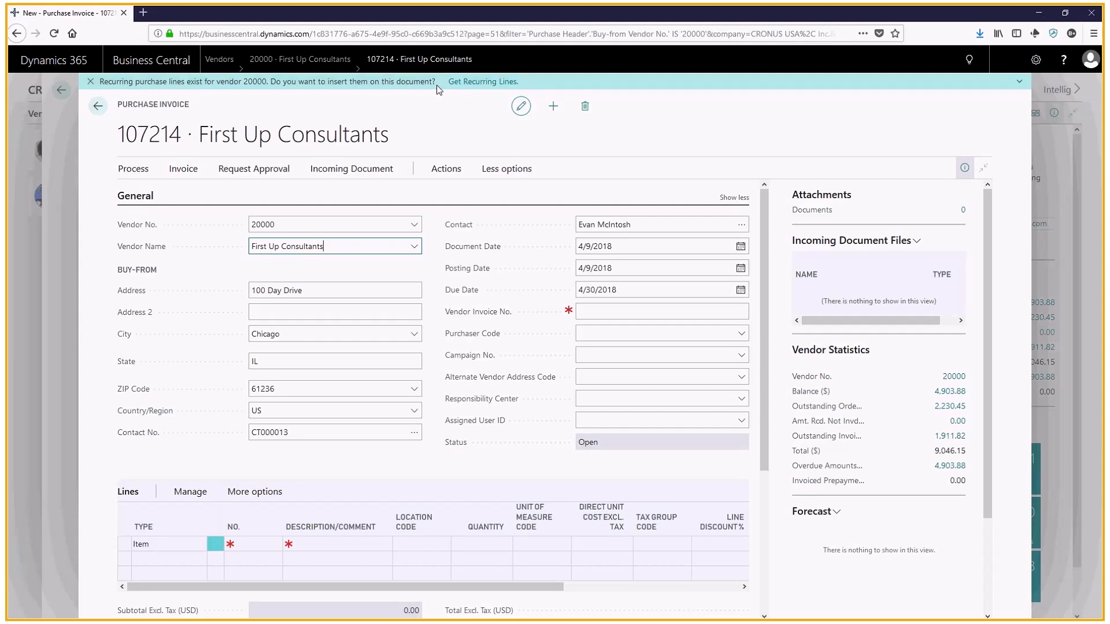
# - Insert the recurring purchase lines of code 20000B on the purchase invoice
pyautogui.click(466, 84)
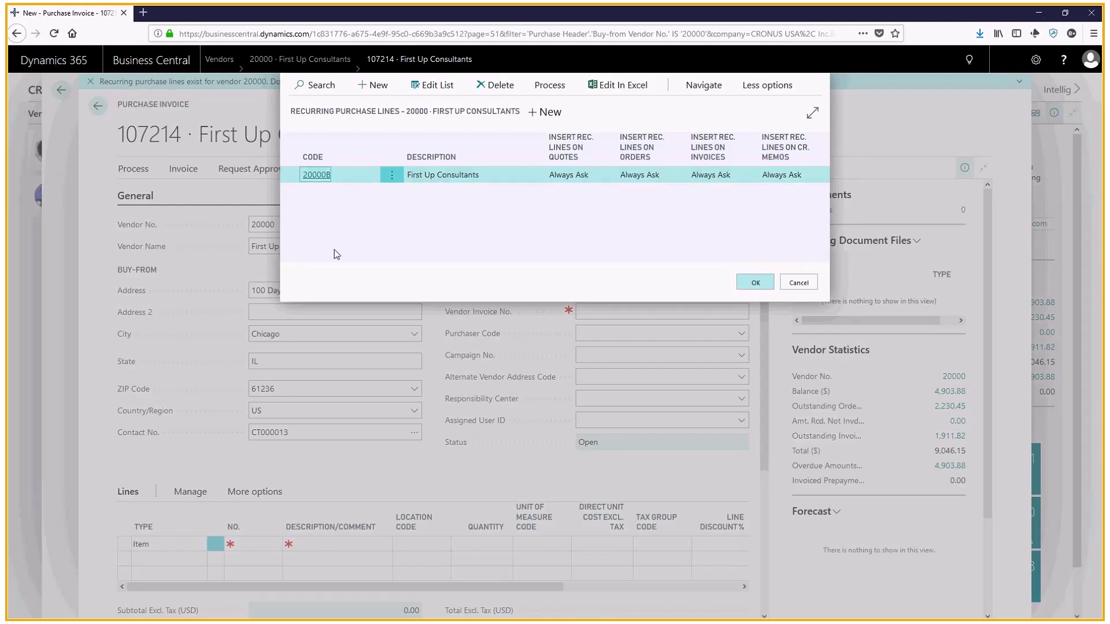
pyautogui.click(755, 282)
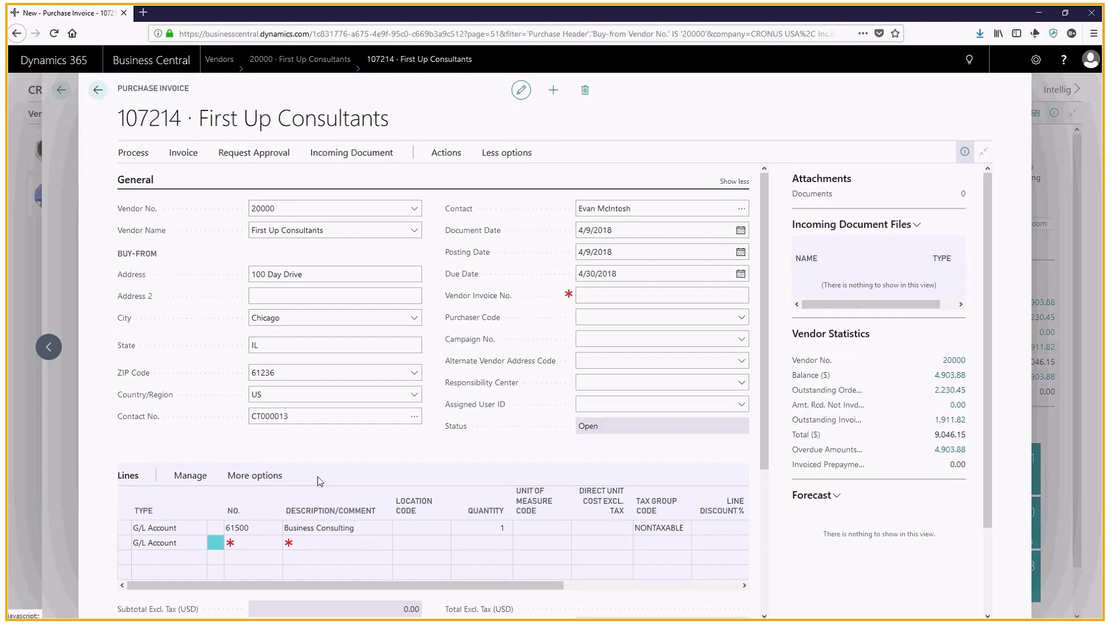
pyautogui.click(253, 541)
pyautogui.click(274, 542)
pyautogui.click(255, 528)
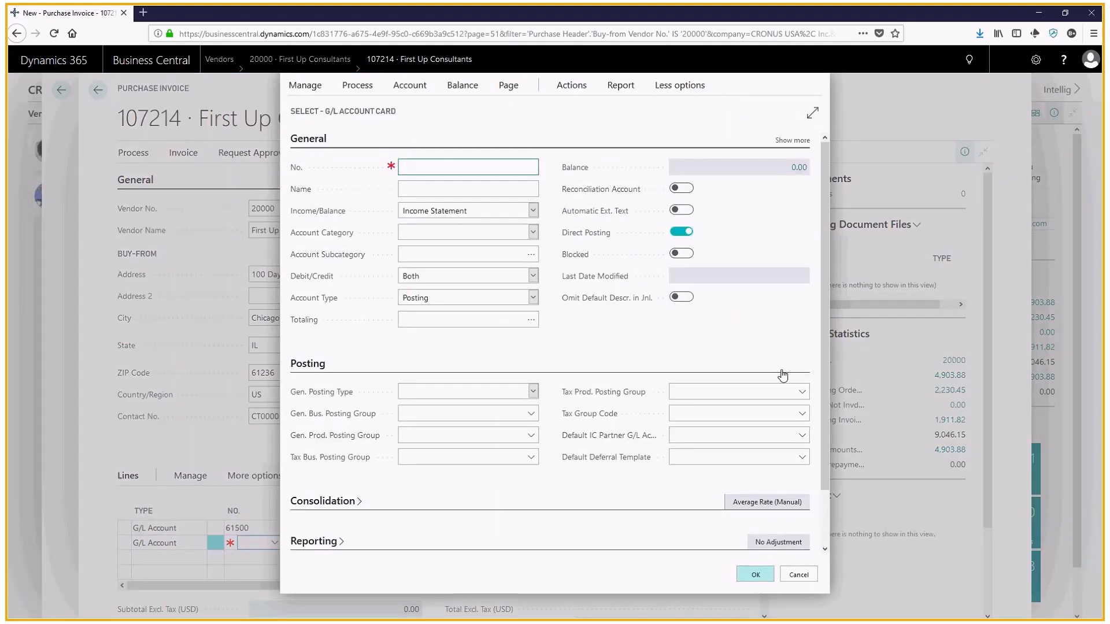
pyautogui.click(798, 575)
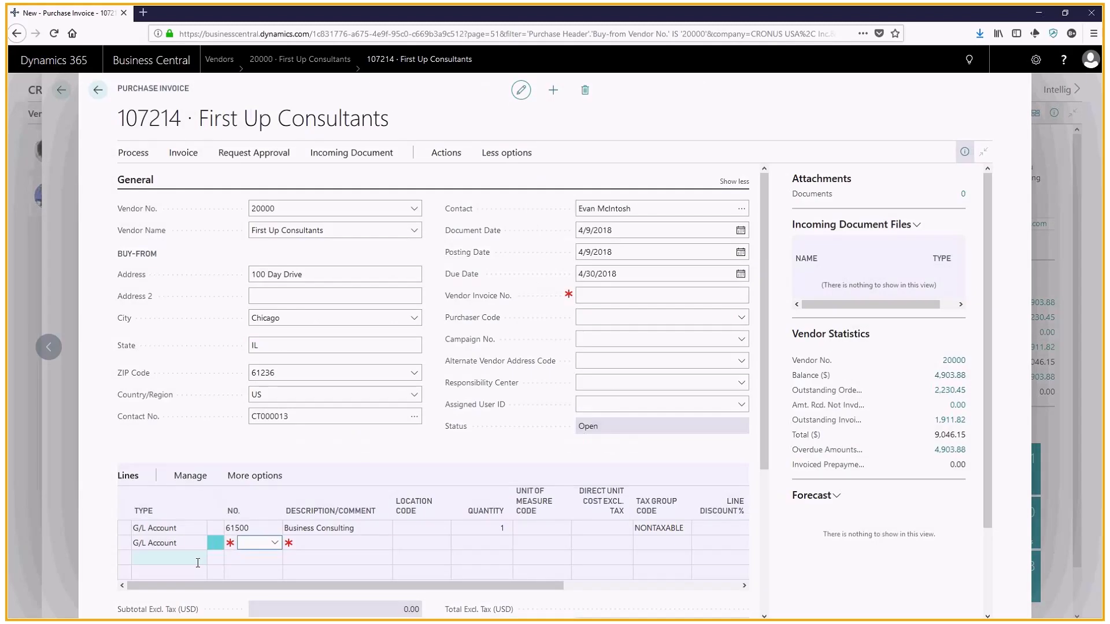
# - Set the Business Consulting line's quantity to 40 and its direct unit cost excluding tax to 200
pyautogui.click(180, 527)
pyautogui.click(280, 528)
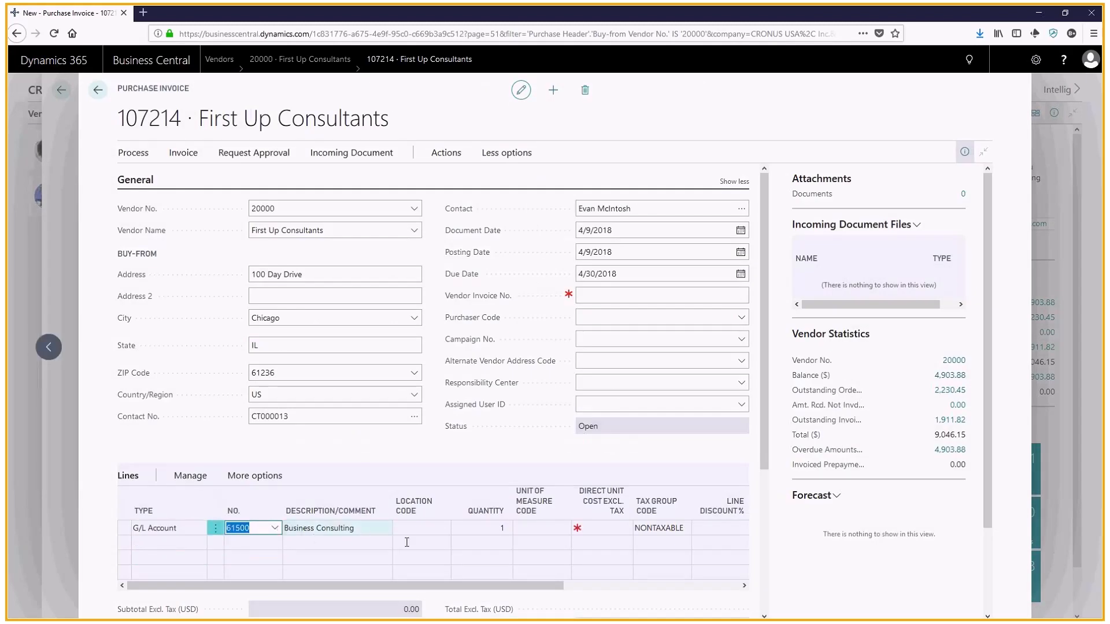
pyautogui.click(472, 524)
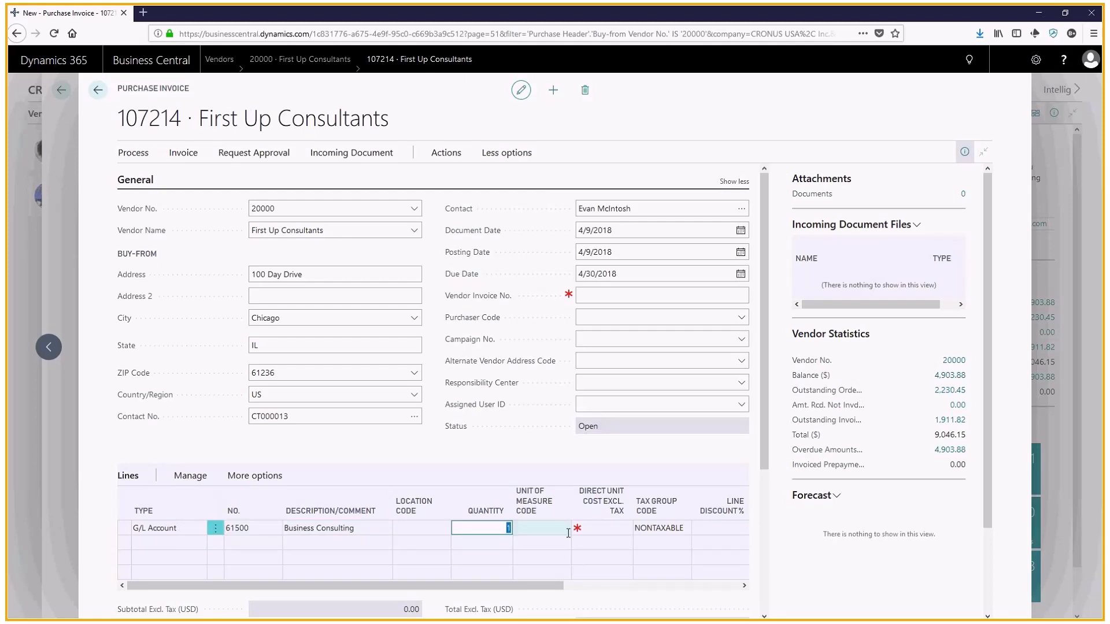
pyautogui.write('40')
pyautogui.press('Tab')
pyautogui.press('Tab')
pyautogui.write('200')
pyautogui.press('Tab')
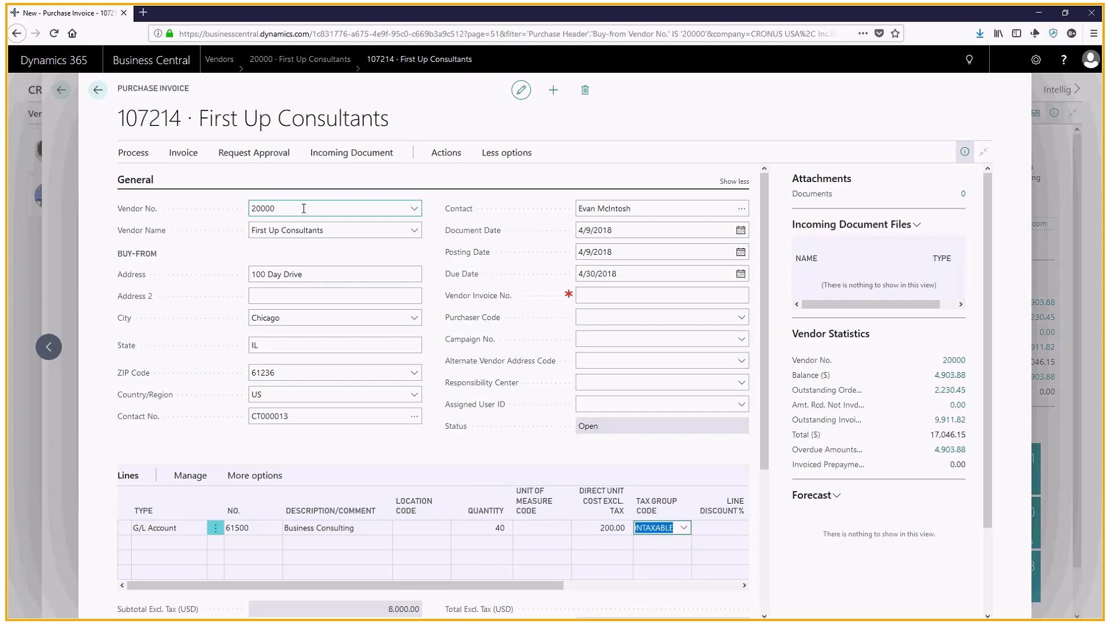